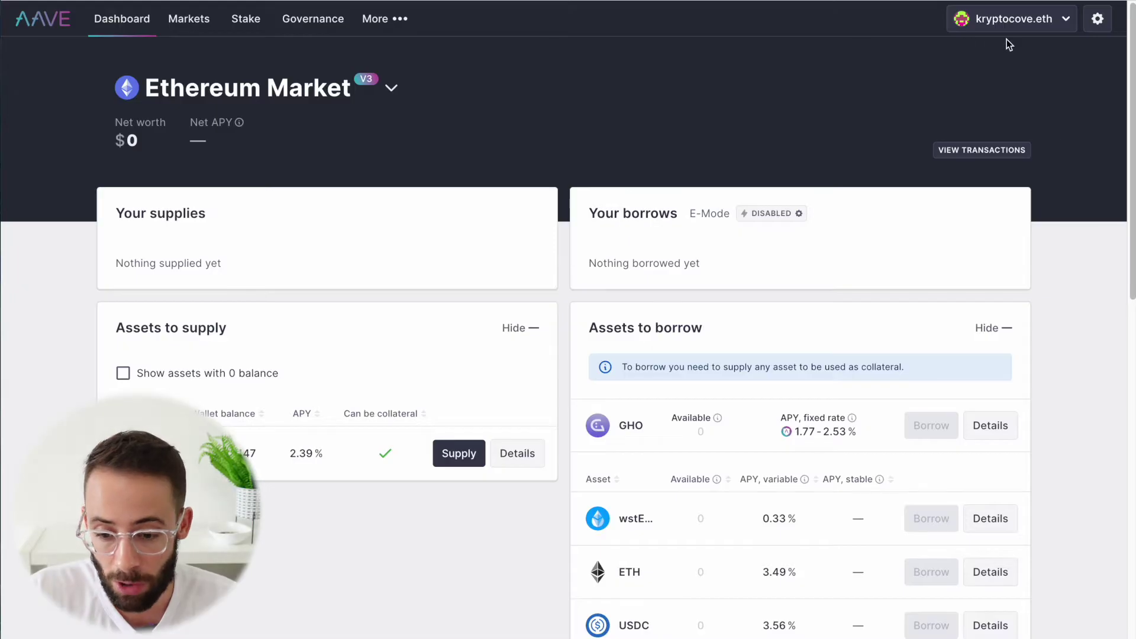
# Open the connected wallet's account details on the Ethereum V3 dashboard.
pyautogui.click(1043, 26)
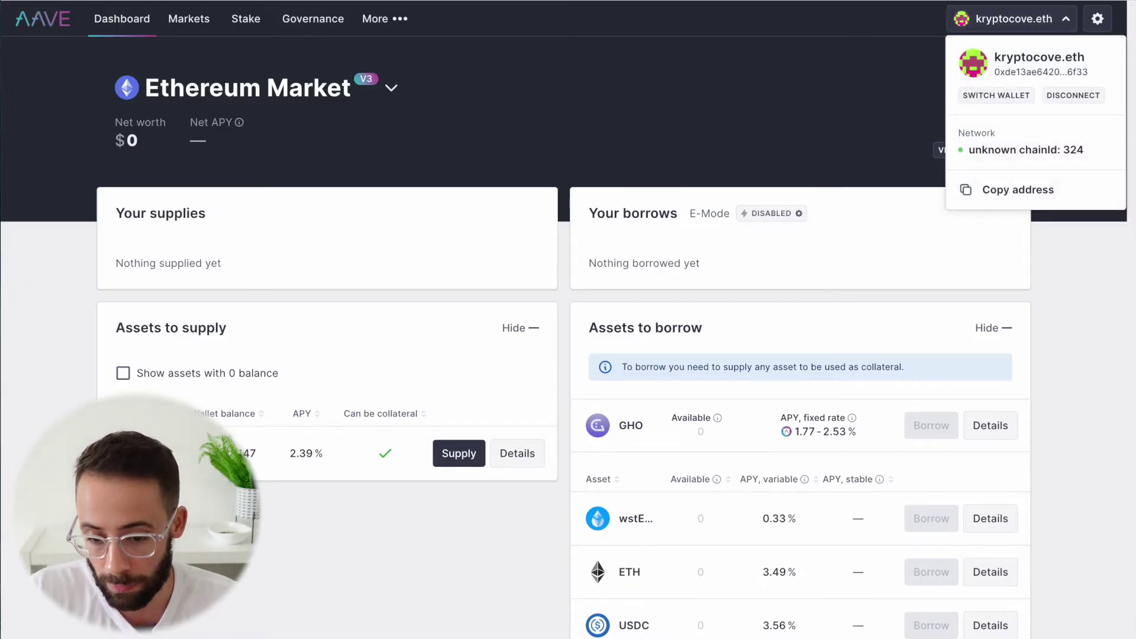
# Check the wallet balances in MetaMask, then bring up the Aave market list.
pyautogui.hotkey('alt', 'shift', 'm')
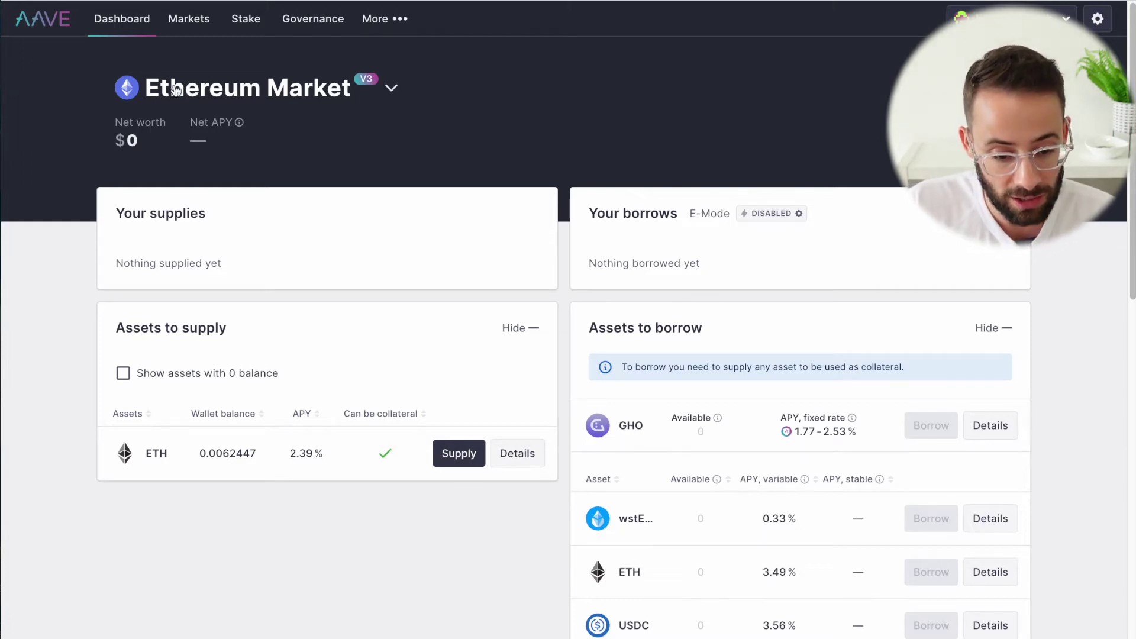
pyautogui.click(391, 88)
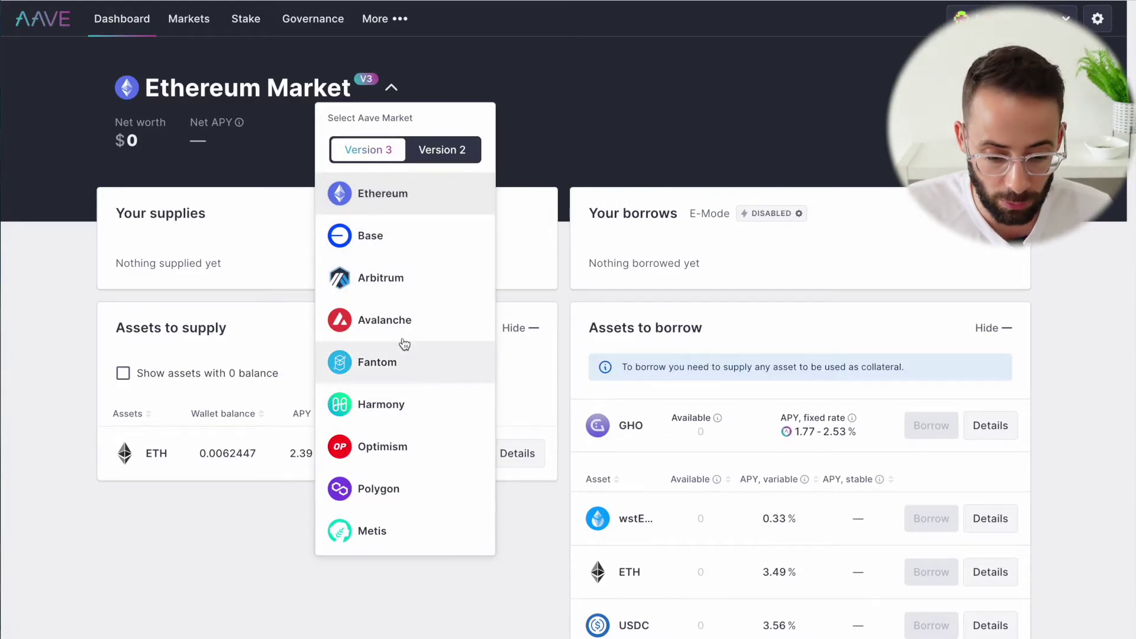
# Switch to Arbitrum V3 and sort the supplyable ETH and USDC by APY.
pyautogui.click(405, 282)
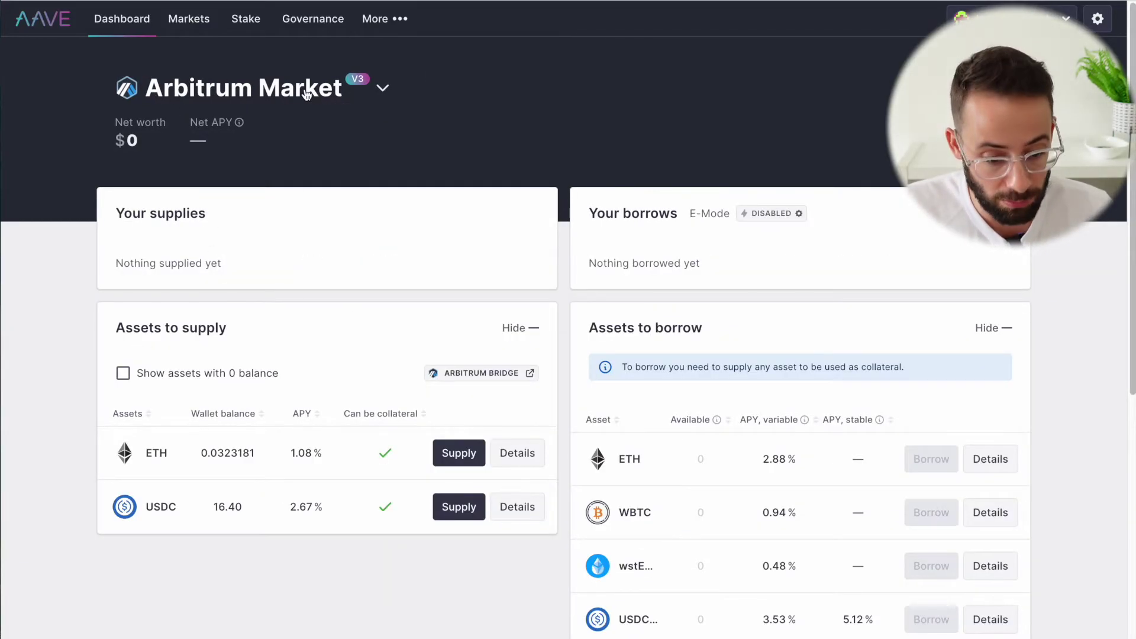
pyautogui.click(381, 89)
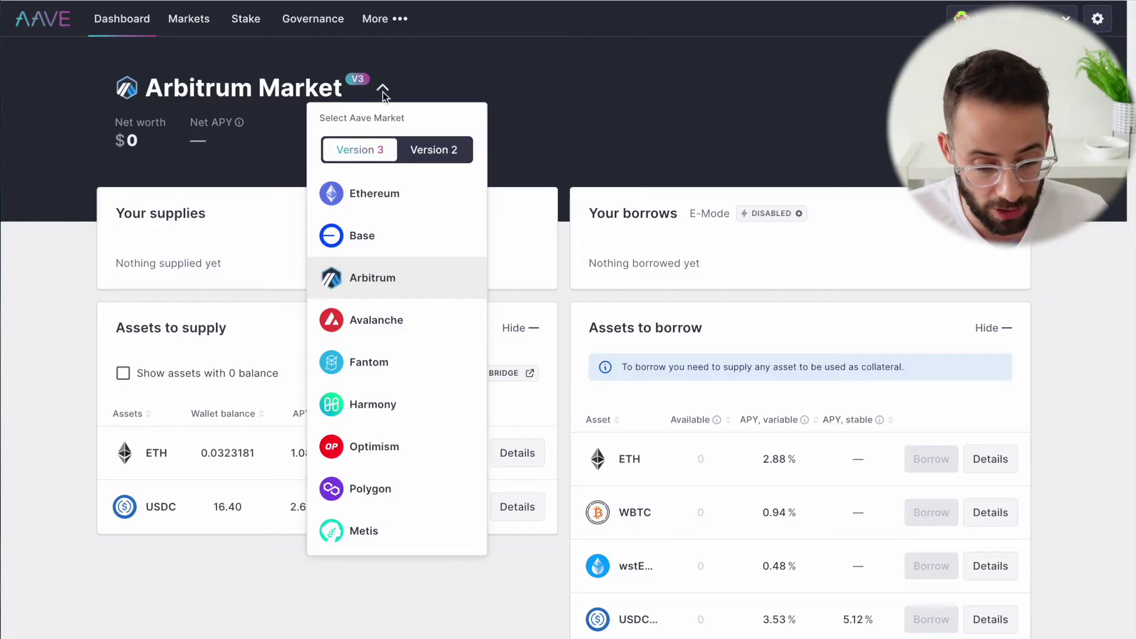
pyautogui.click(75, 385)
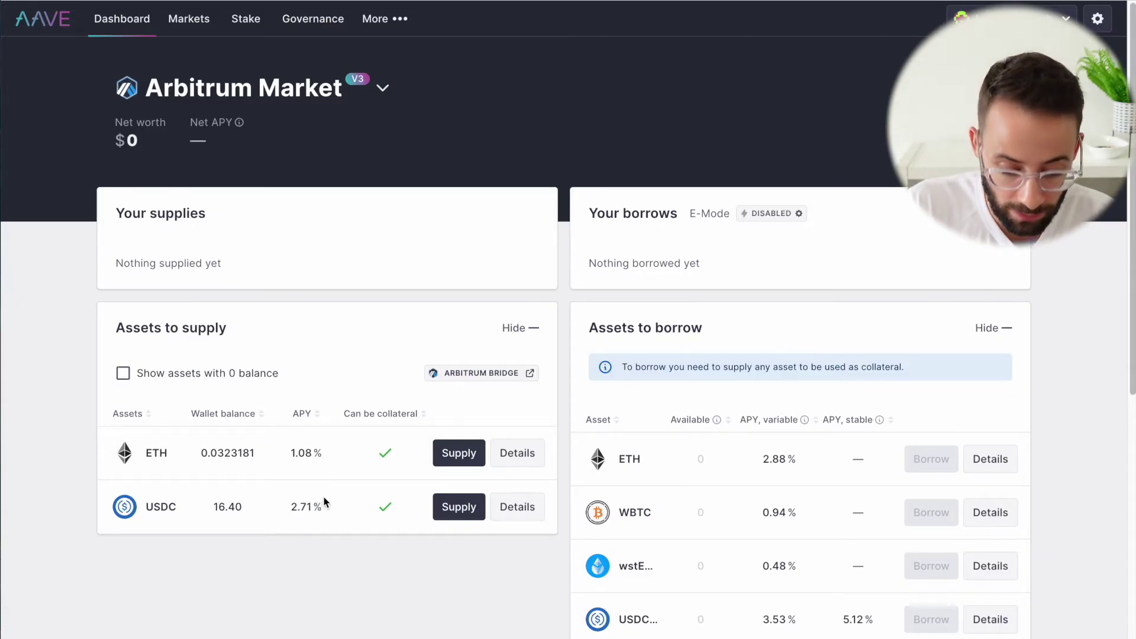
pyautogui.click(303, 413)
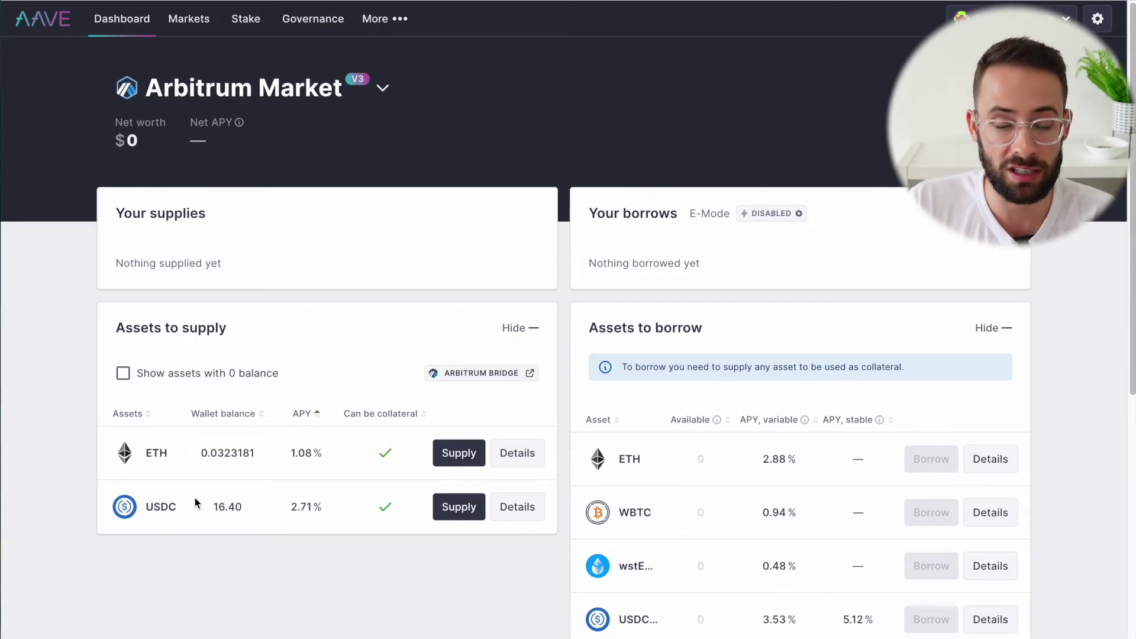
# Enter a 10 USDC supply and switch the wallet network to Arbitrum One.
pyautogui.click(458, 509)
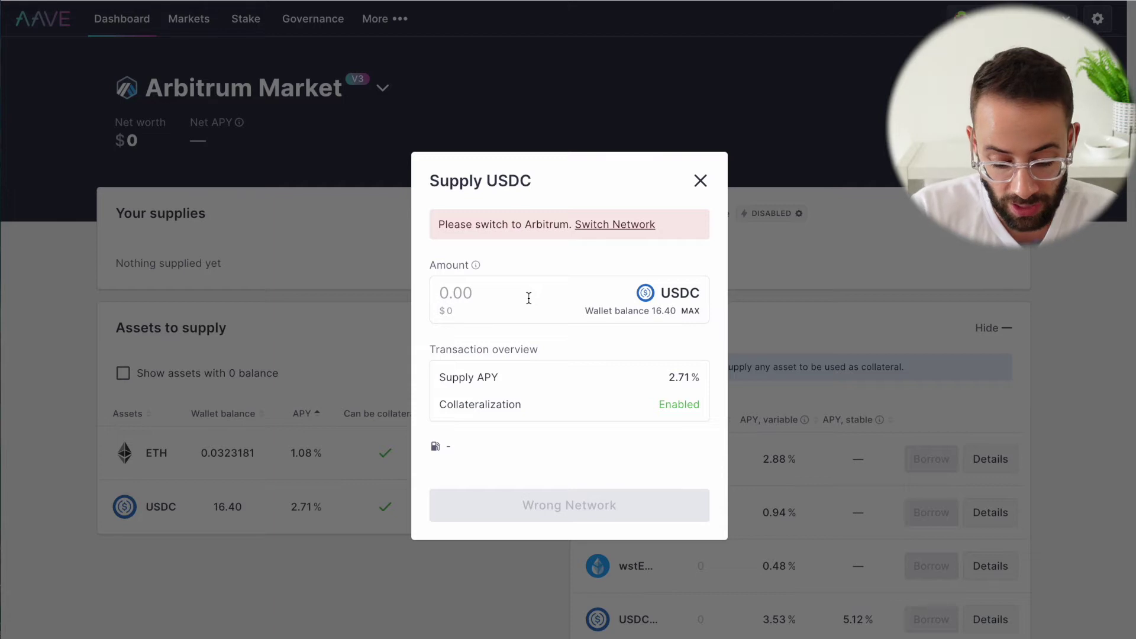
pyautogui.write('10')
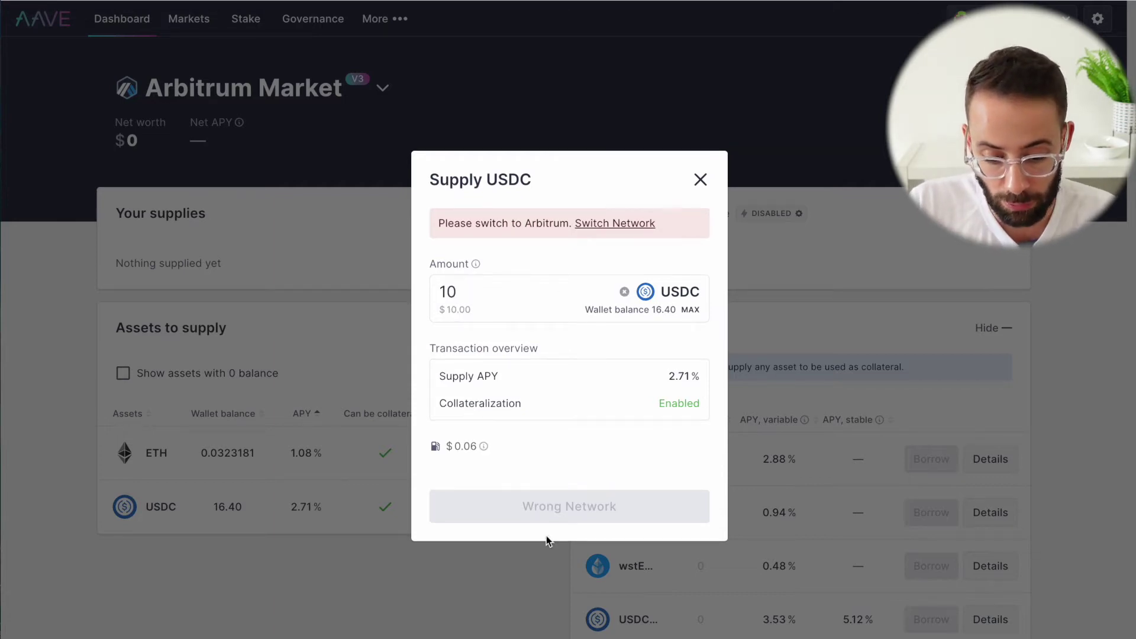
pyautogui.click(945, 1)
pyautogui.click(726, 23)
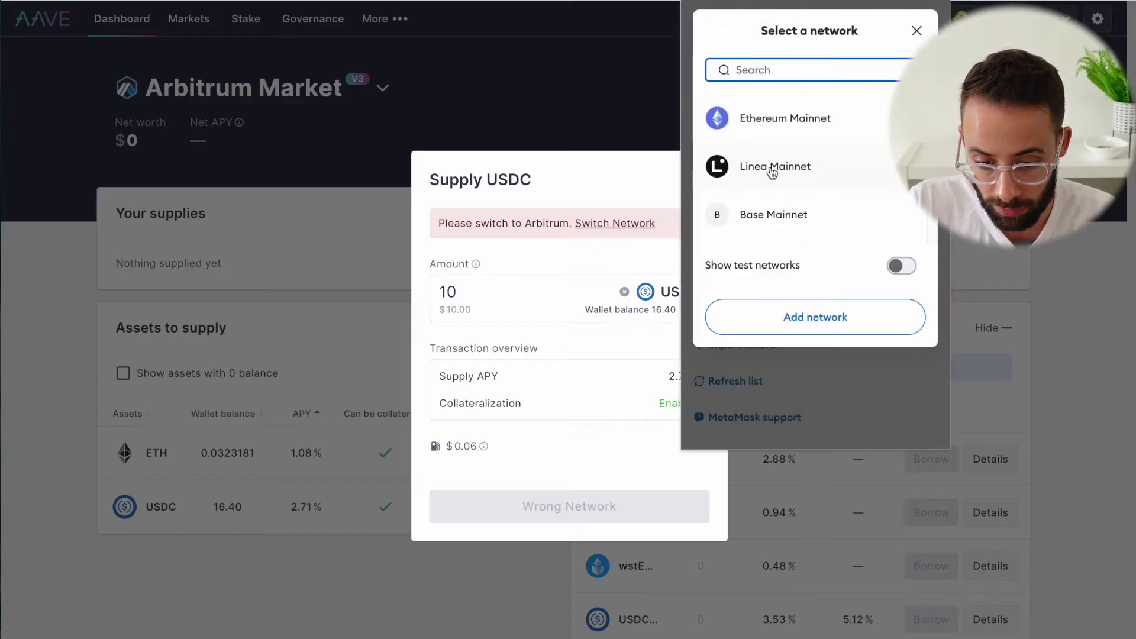
pyautogui.scroll(-5, 787, 178)
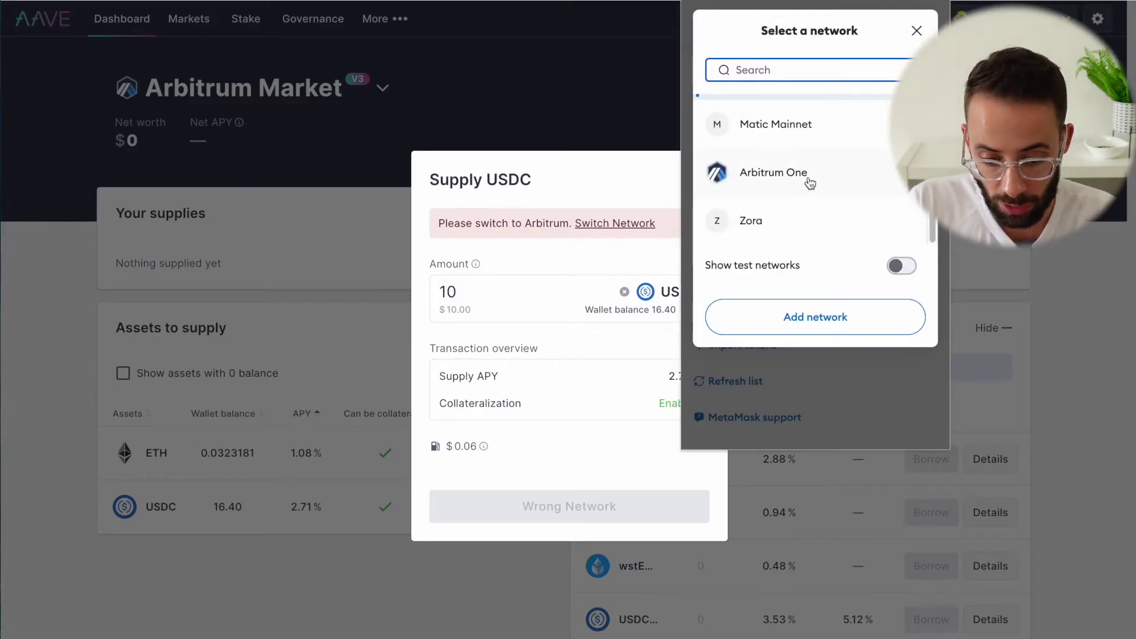
pyautogui.click(810, 183)
pyautogui.click(597, 466)
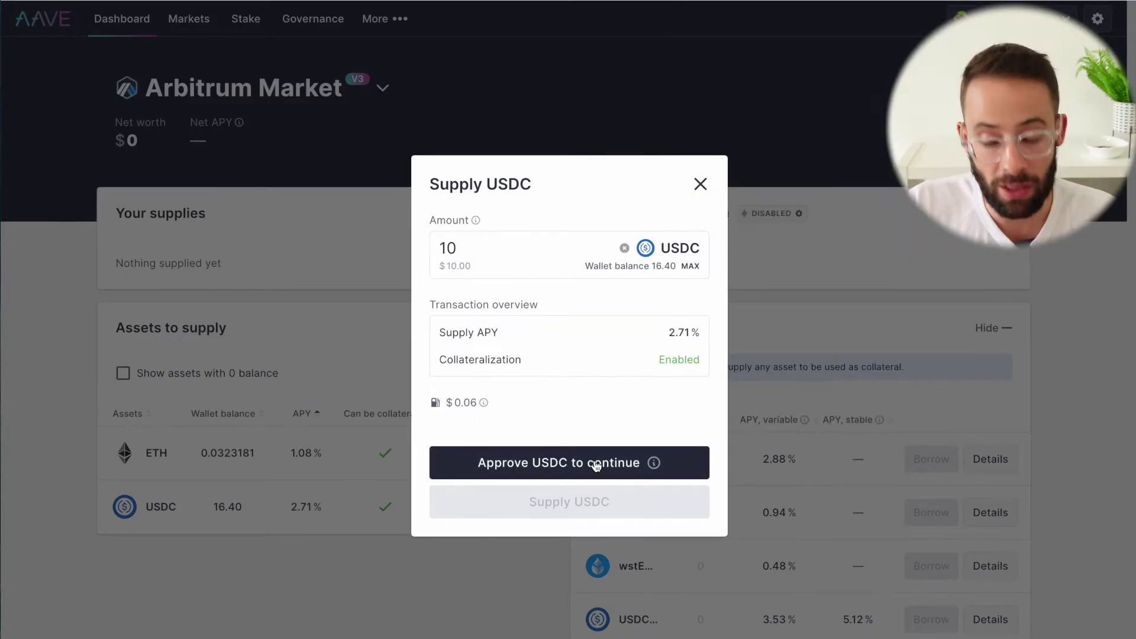
# Approve USDC and submit the 10 USDC supply as collateral.
pyautogui.click(600, 468)
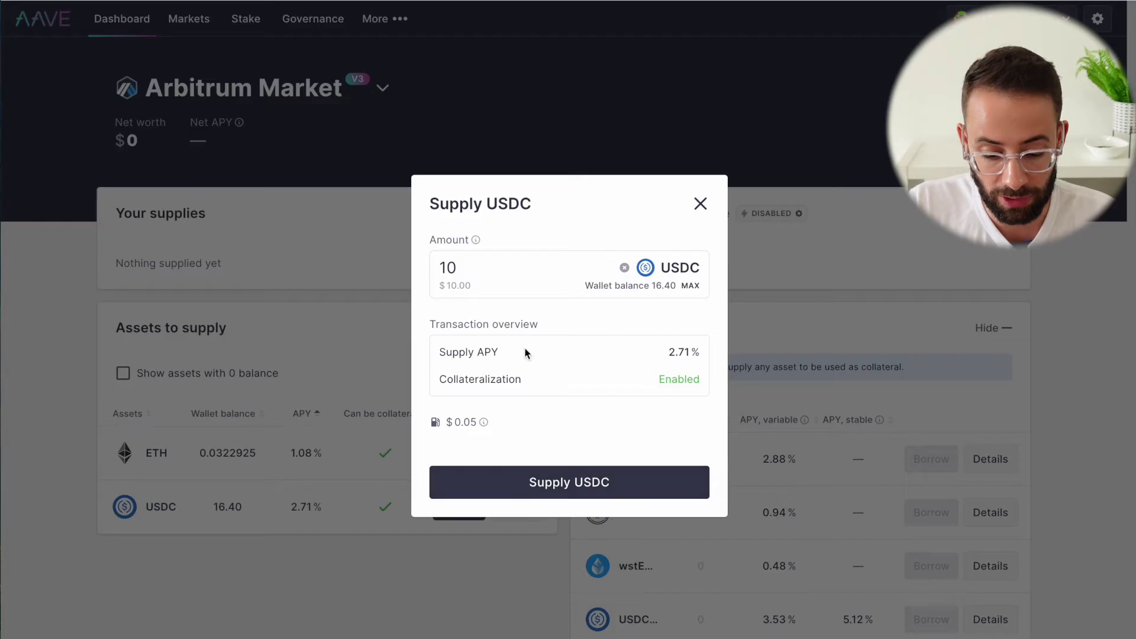
pyautogui.click(594, 486)
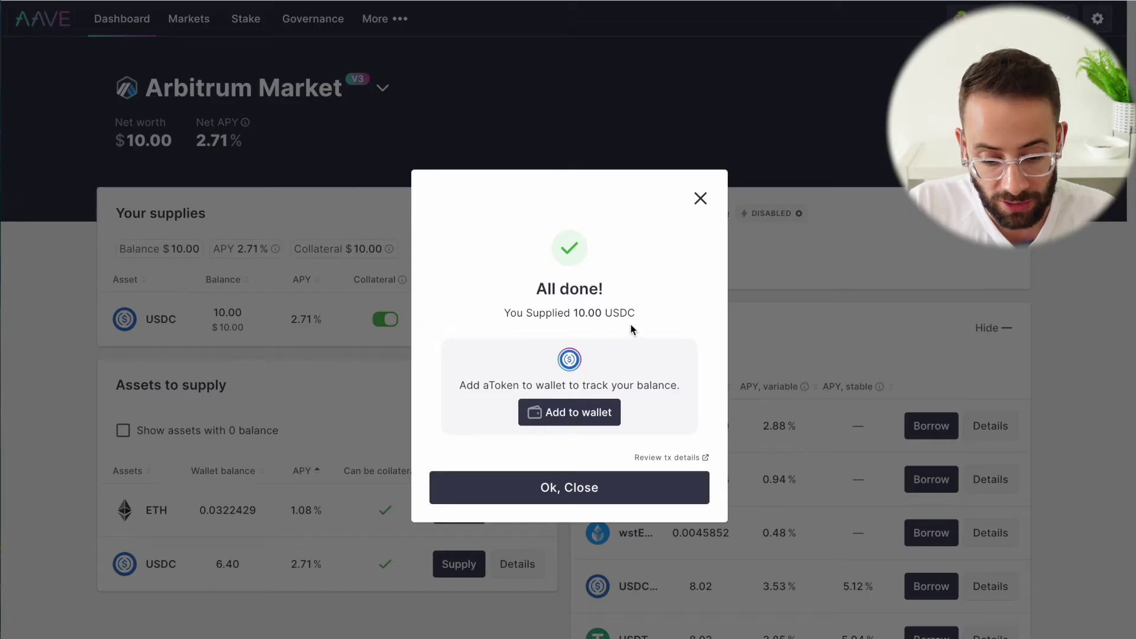
pyautogui.click(609, 482)
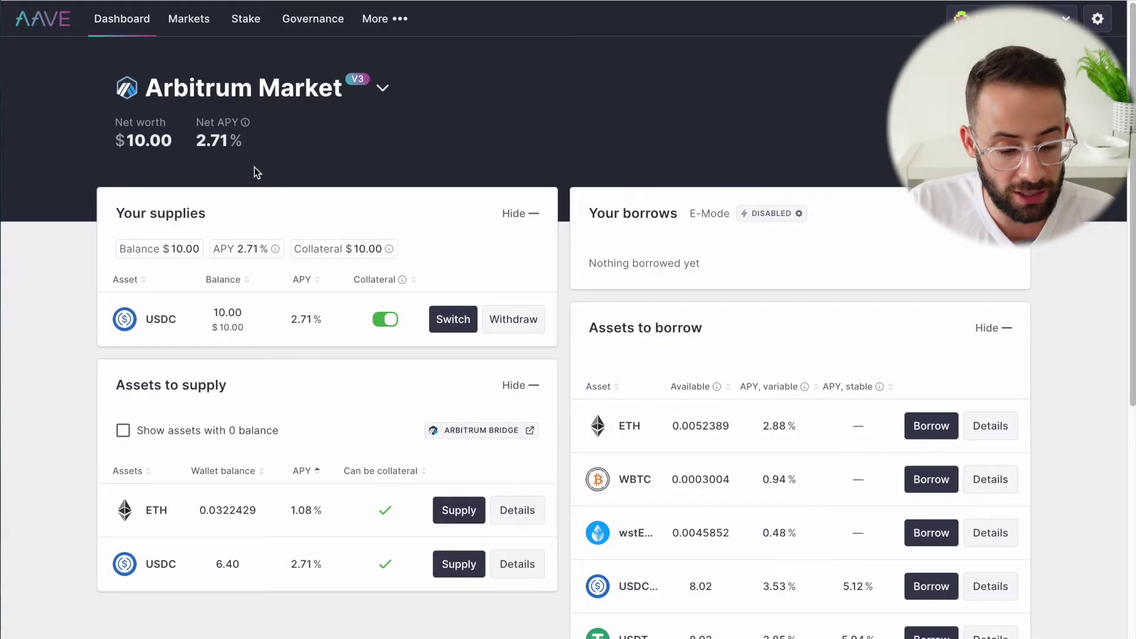
pyautogui.moveTo(124, 214); pyautogui.dragTo(189, 209)
pyautogui.click(189, 208)
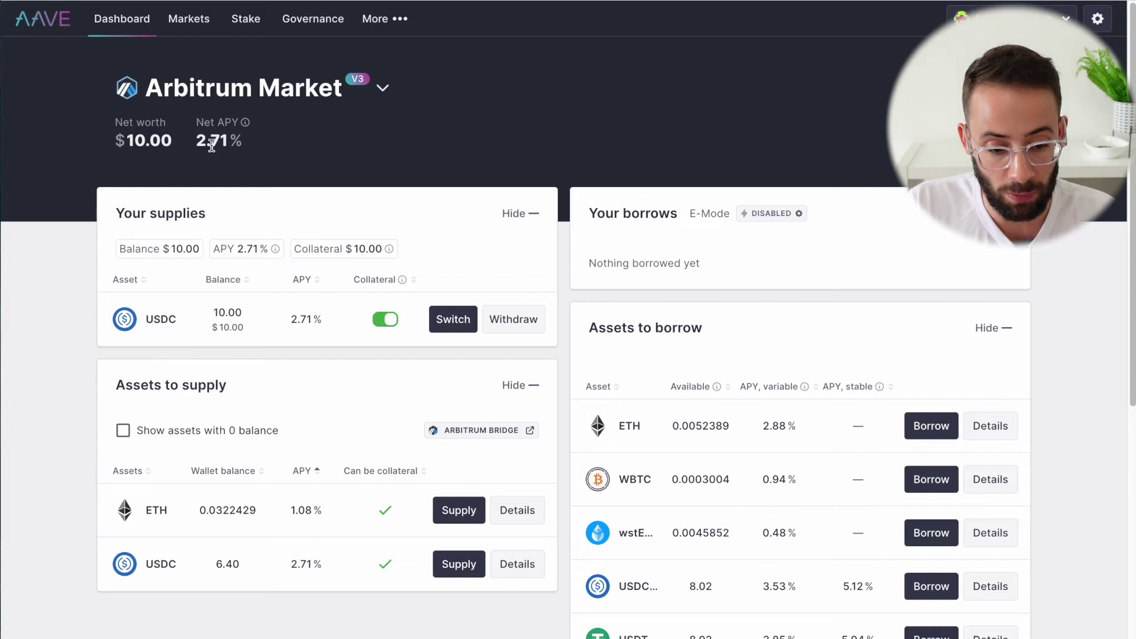
pyautogui.moveTo(247, 130)
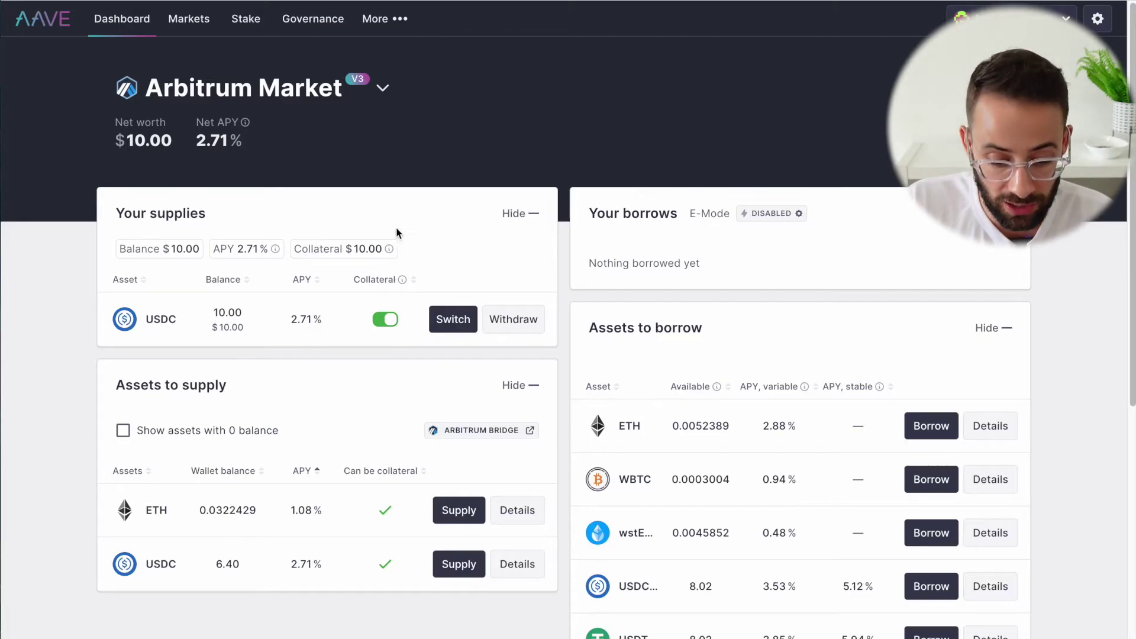
pyautogui.click(451, 321)
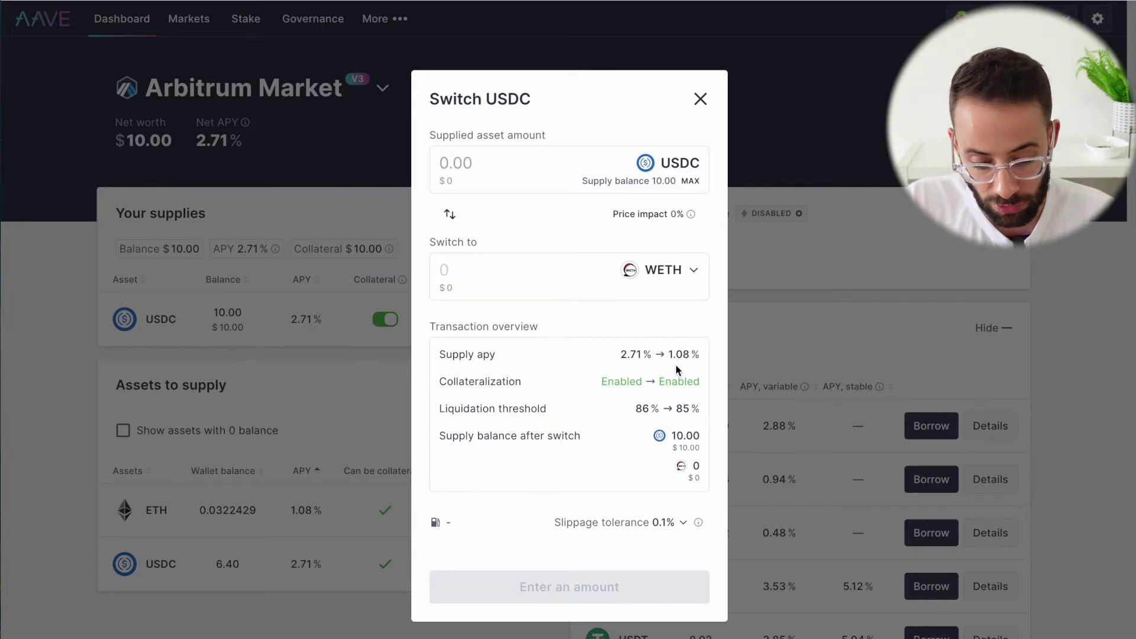
pyautogui.press('Escape')
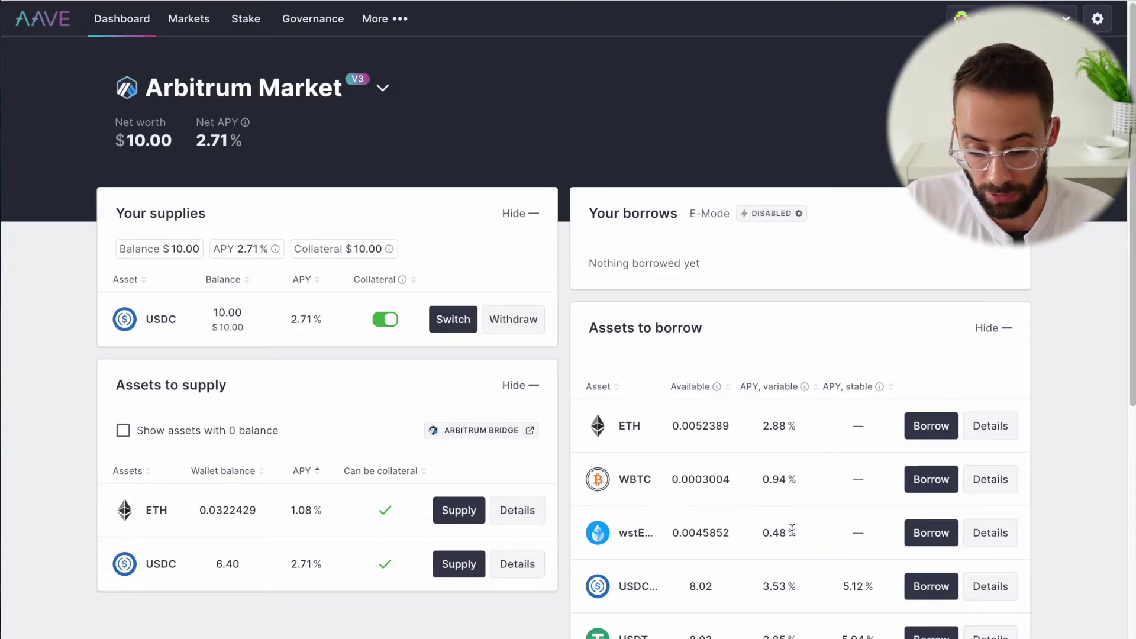
# Set the wstETH borrow amount to 0.001 ($1.75), previewing health factor 4.91.
pyautogui.scroll(-2, 802, 534)
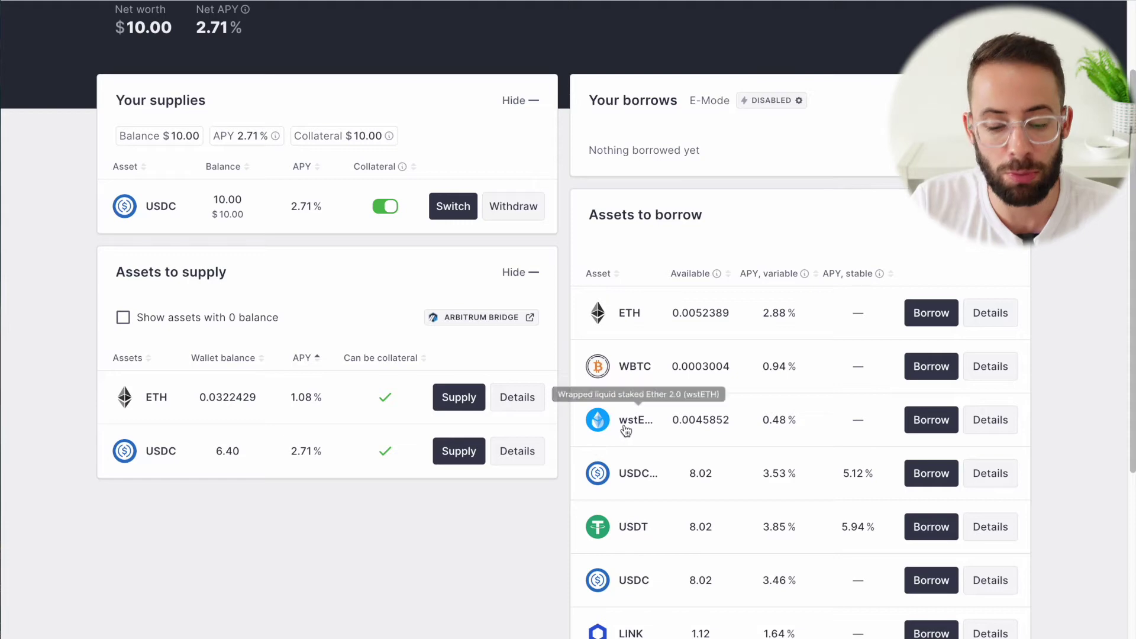
pyautogui.click(931, 420)
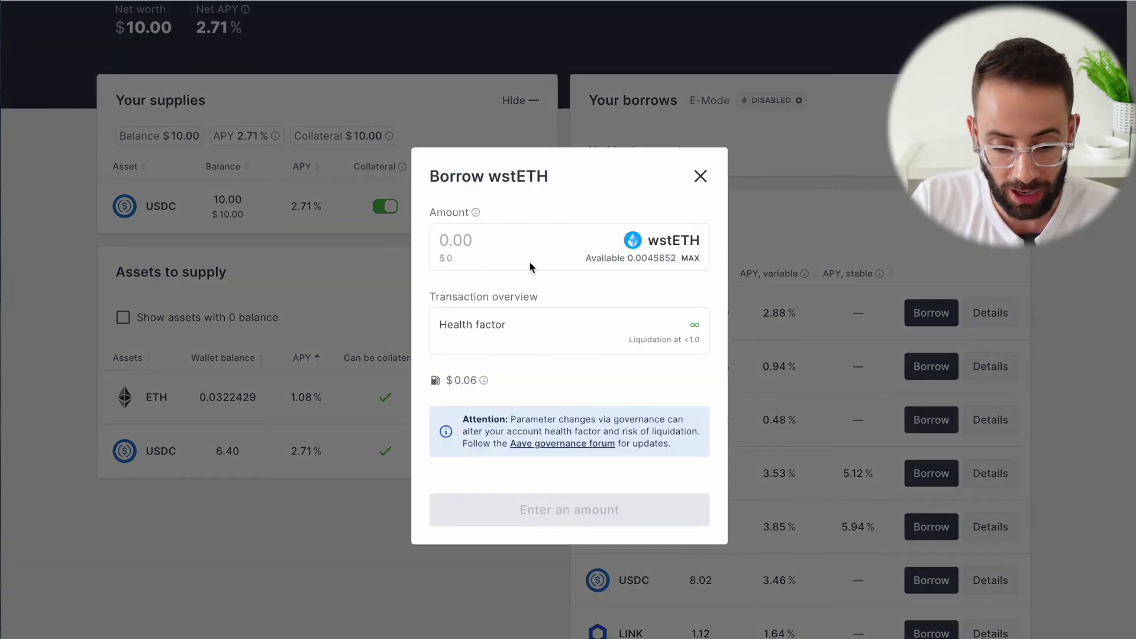
pyautogui.click(690, 258)
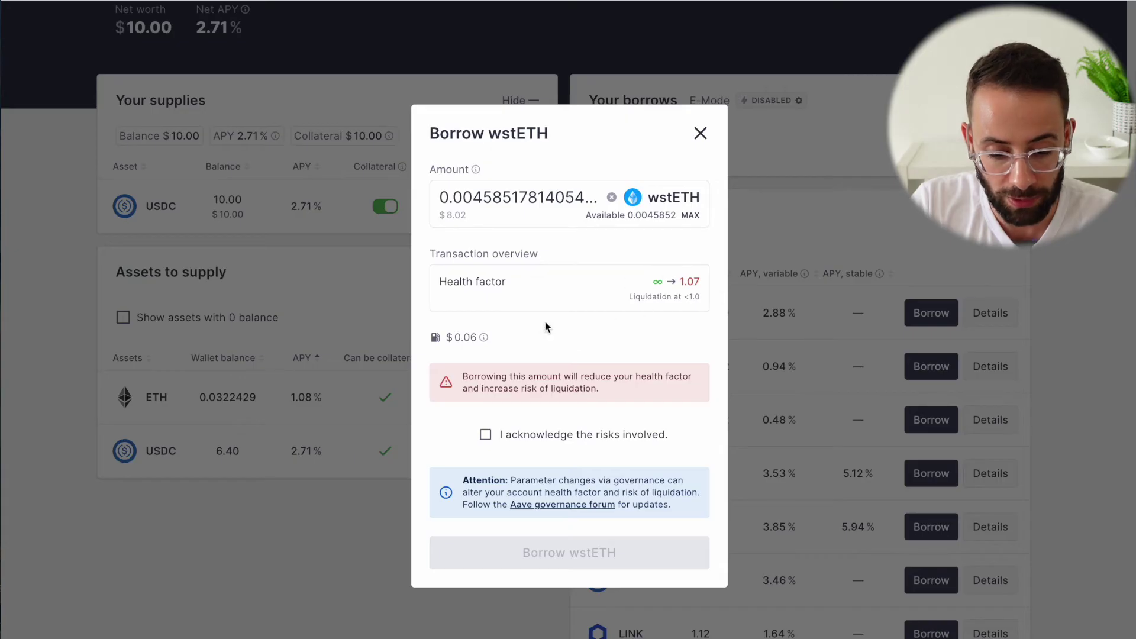
pyautogui.click(474, 198)
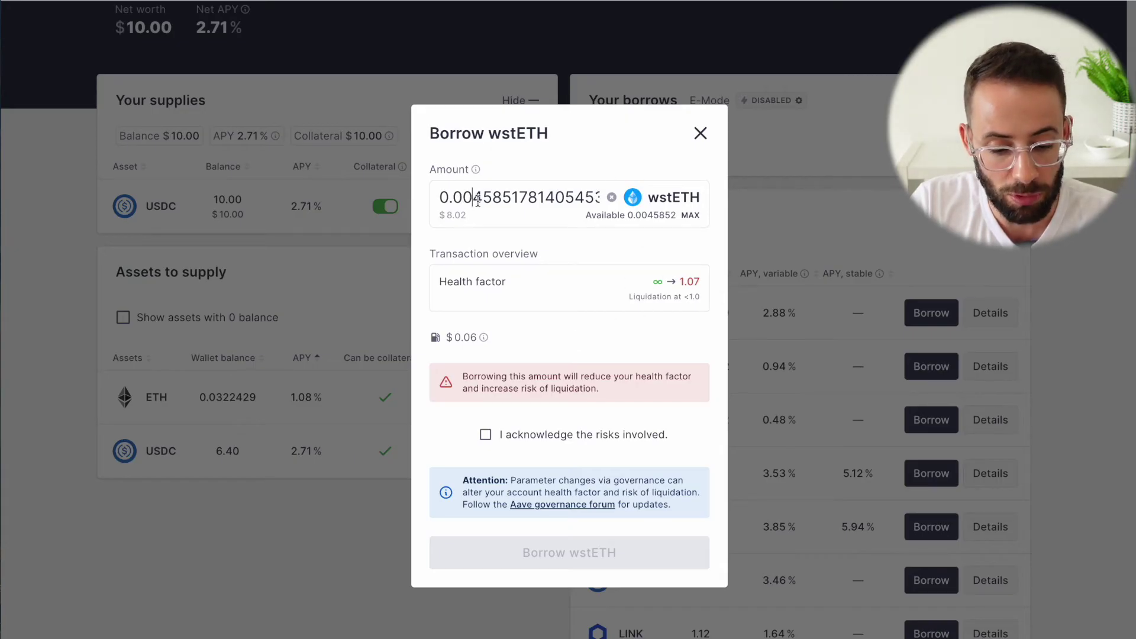
pyautogui.moveTo(478, 199); pyautogui.dragTo(598, 204)
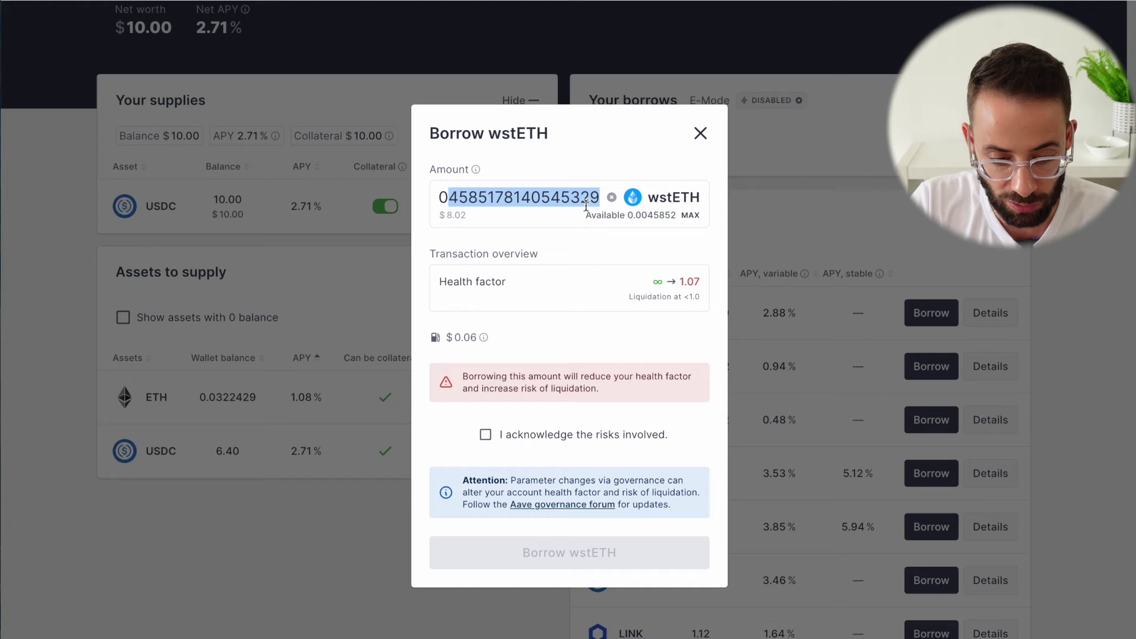
pyautogui.write('1')
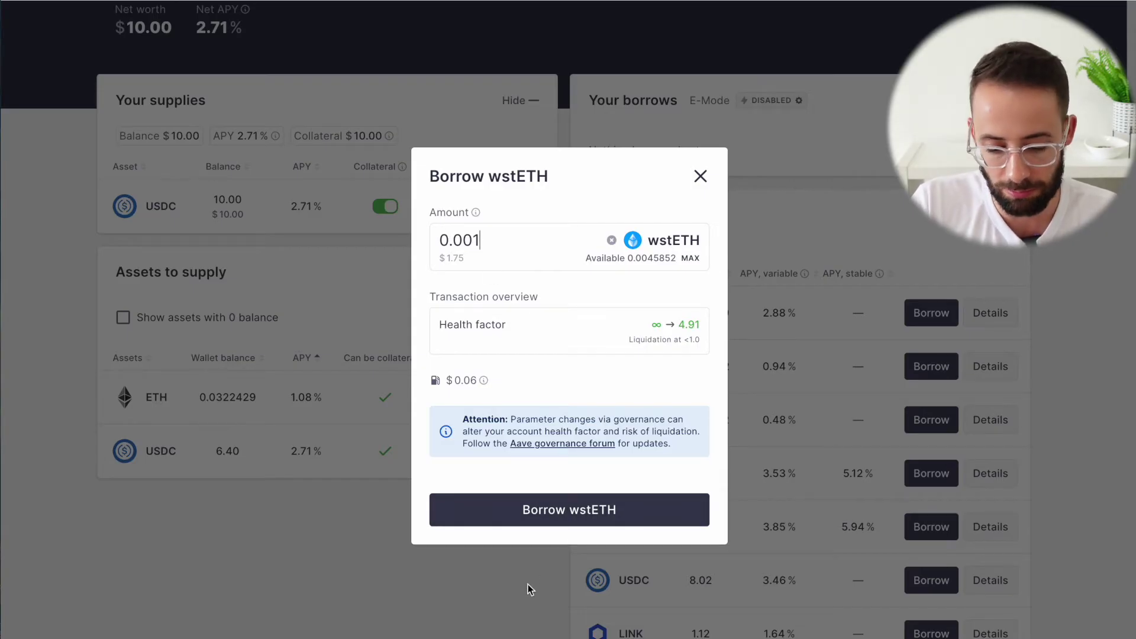
# Submit the 0.001 wstETH borrow and approve it in the wallet.
pyautogui.click(575, 522)
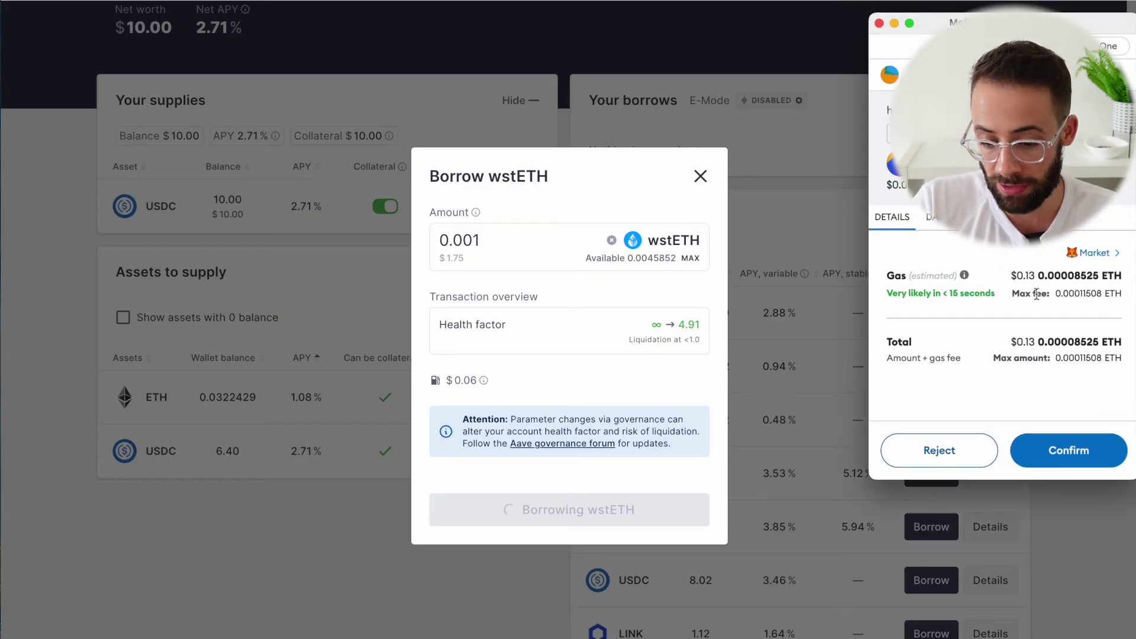
pyautogui.click(1083, 453)
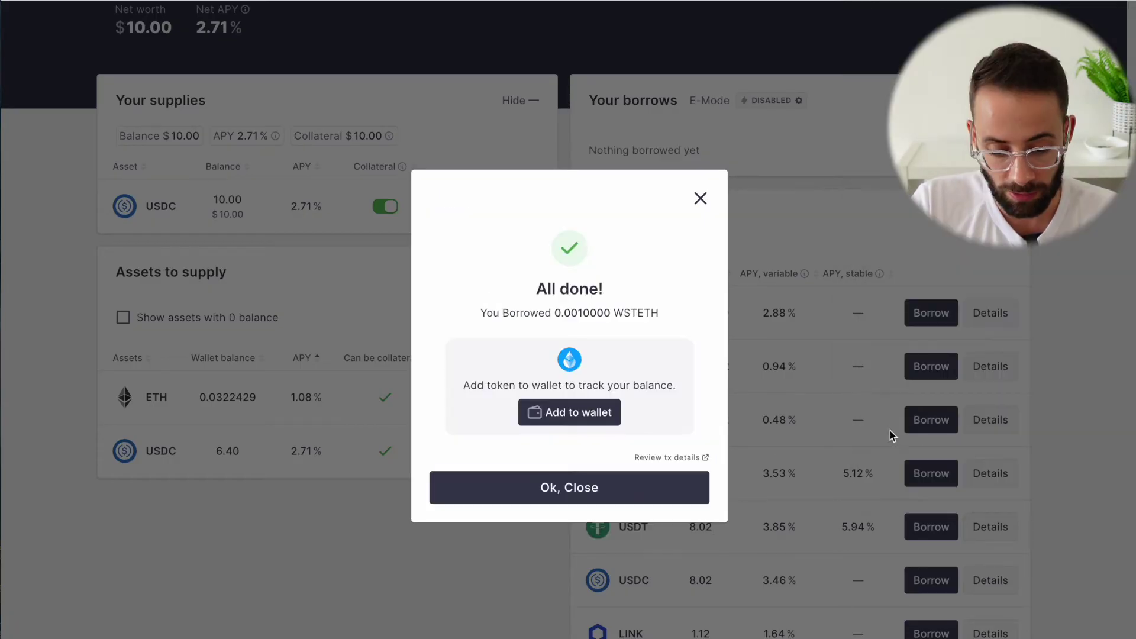
pyautogui.click(588, 490)
pyautogui.scroll(2, 563, 495)
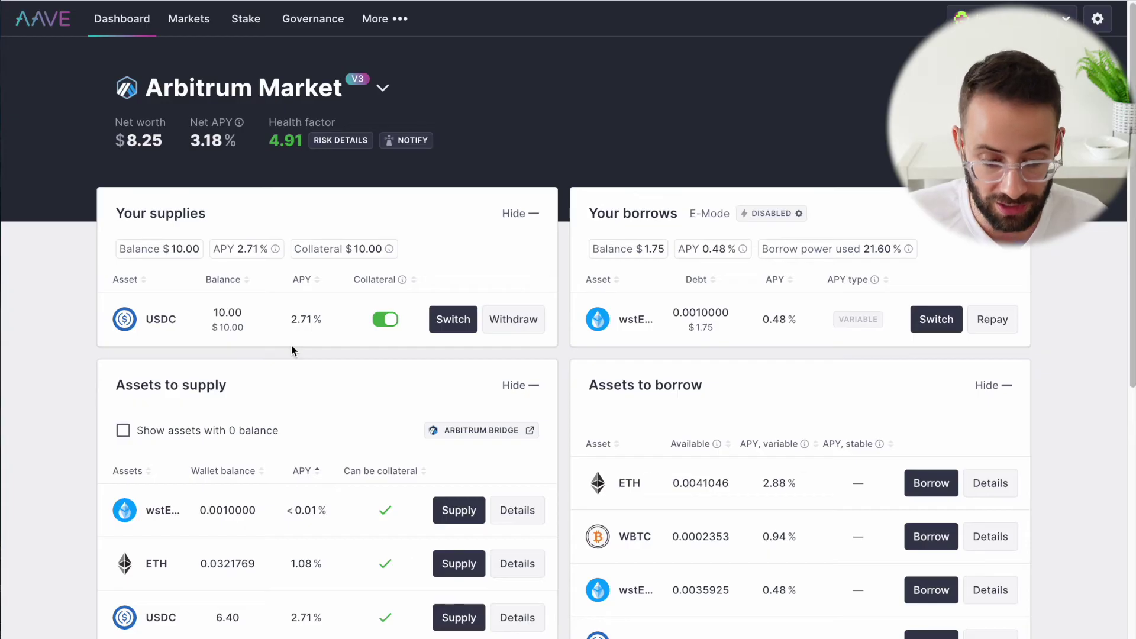
pyautogui.click(349, 145)
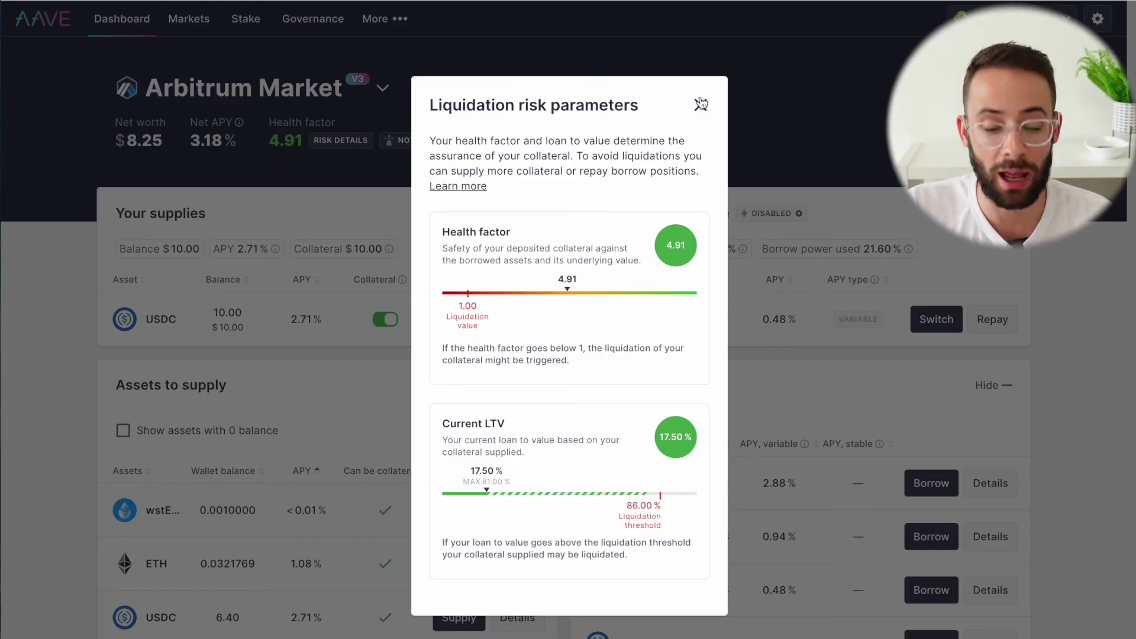
pyautogui.click(701, 104)
pyautogui.click(417, 141)
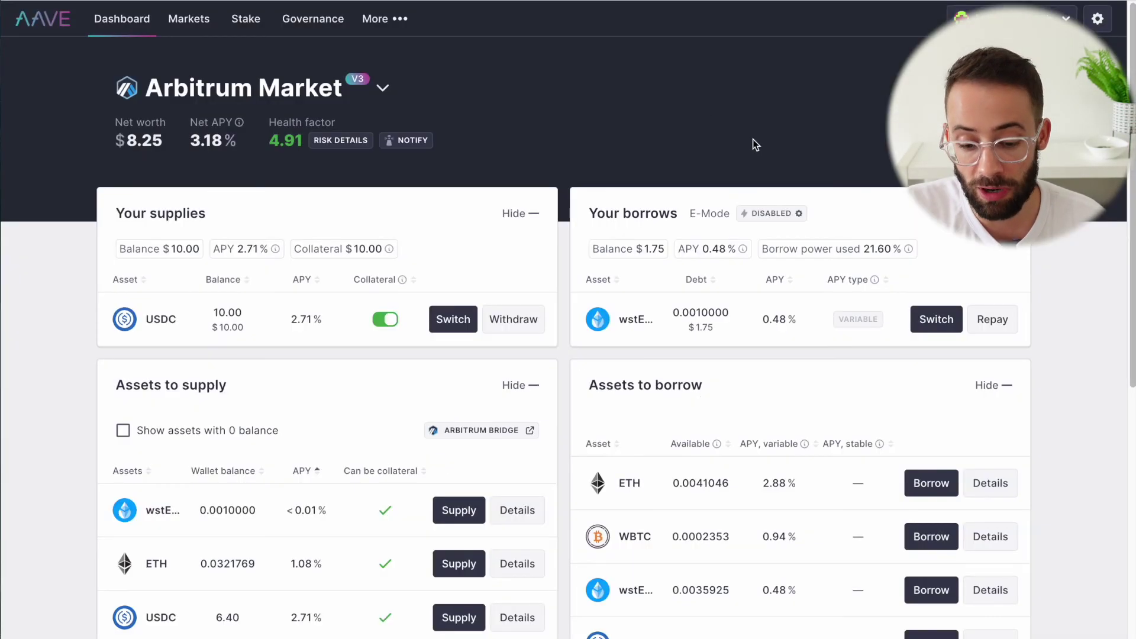
# Review the not-enough-funds warning, then repay the full wstETH debt using MAX.
pyautogui.click(1006, 329)
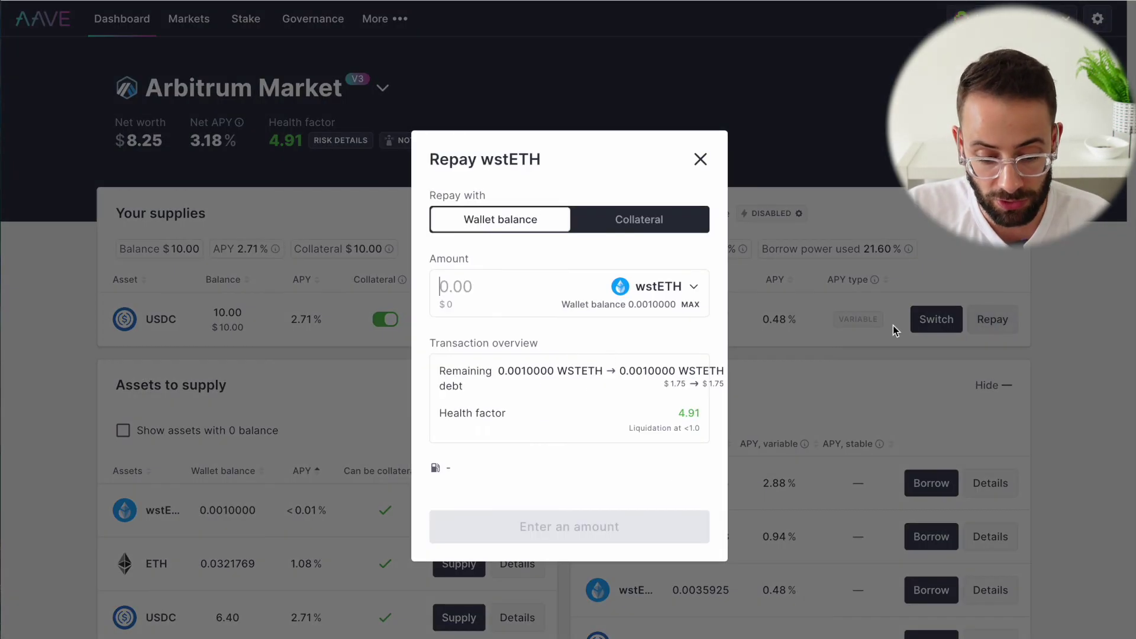
pyautogui.click(690, 304)
pyautogui.moveTo(443, 303); pyautogui.dragTo(690, 301)
pyautogui.click(599, 307)
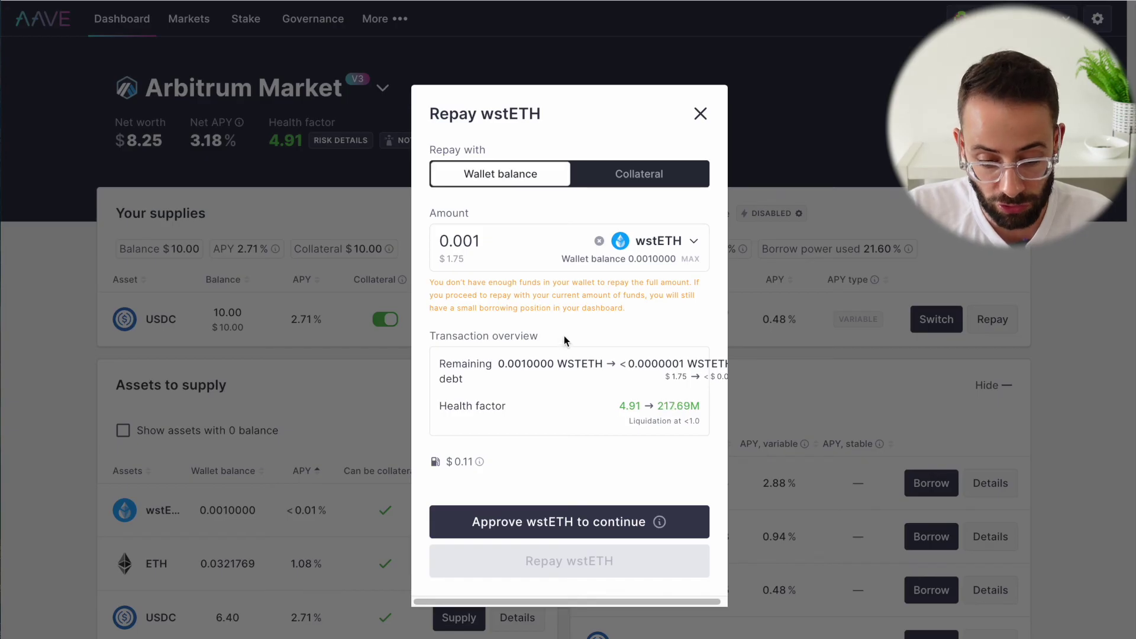
pyautogui.moveTo(669, 296); pyautogui.dragTo(619, 312)
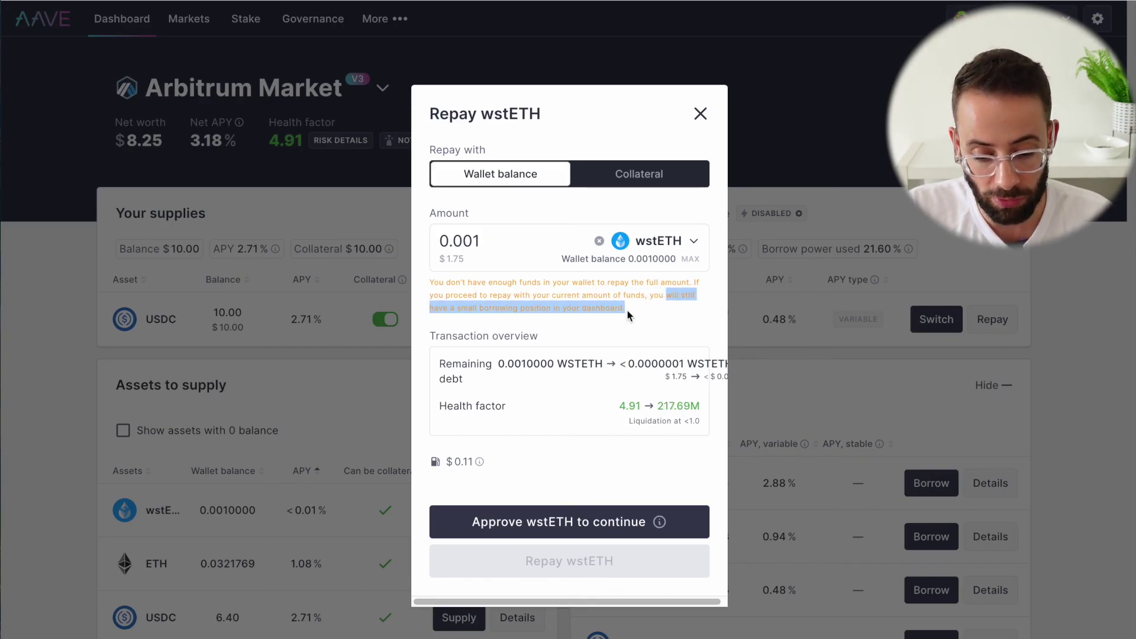
pyautogui.click(626, 309)
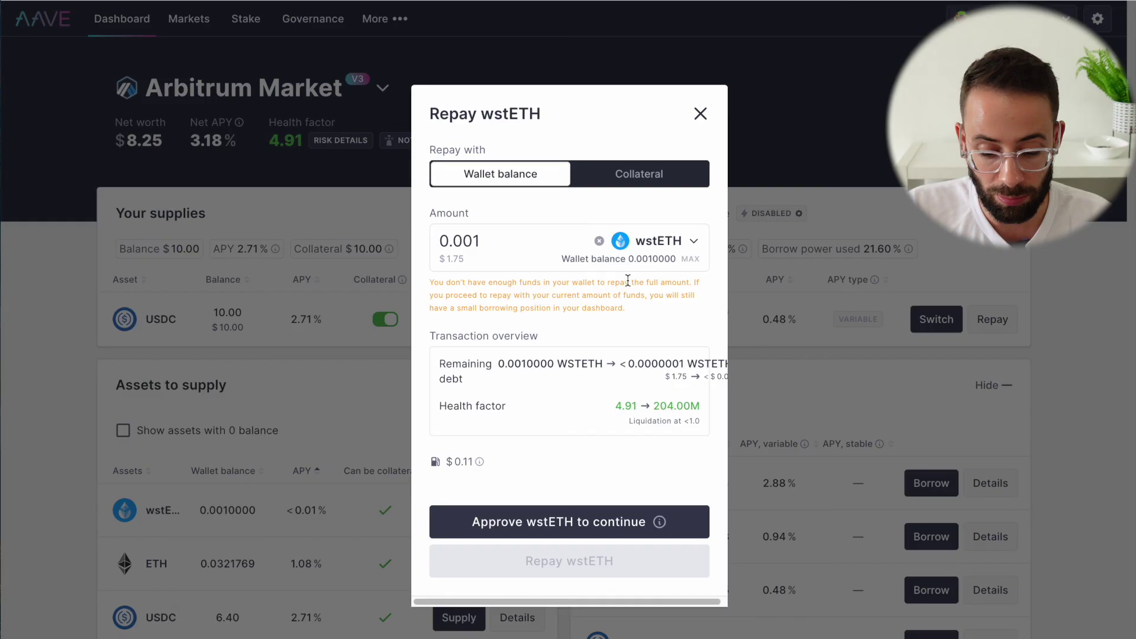
pyautogui.click(701, 114)
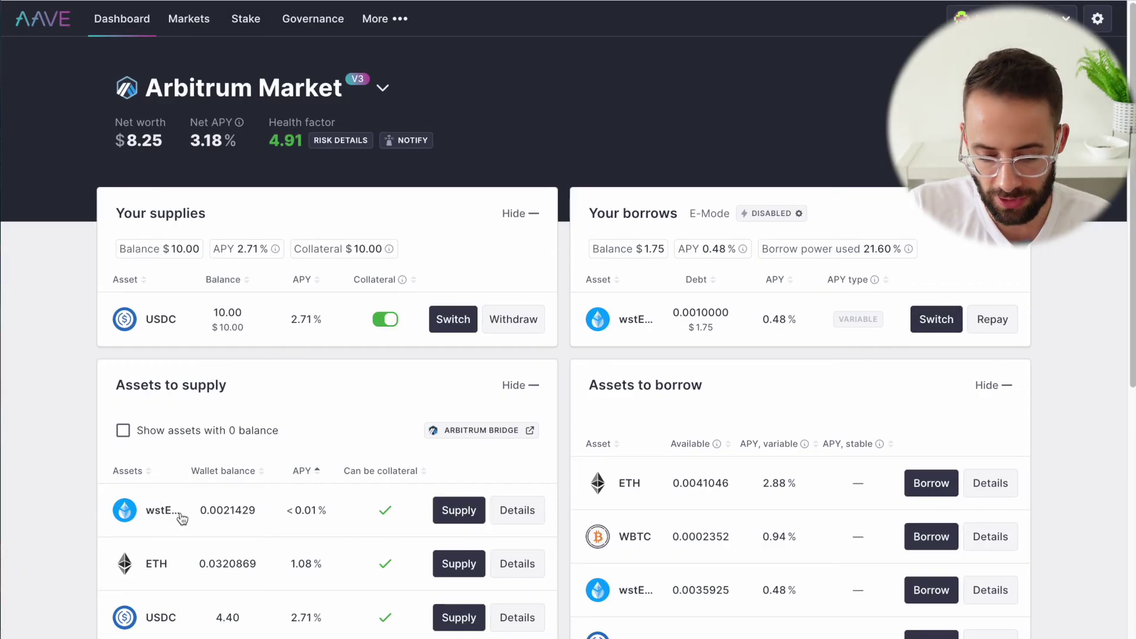
pyautogui.click(993, 321)
pyautogui.click(690, 304)
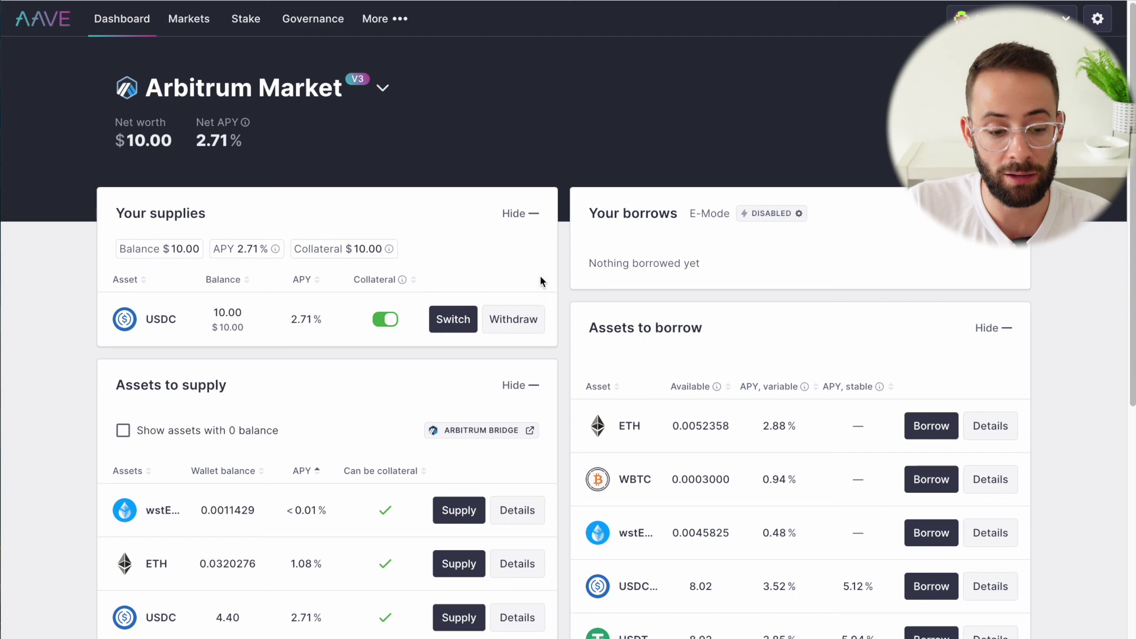
# Withdraw the entire supplied USDC balance using MAX.
pyautogui.rightClick(510, 322)
pyautogui.press('Escape')
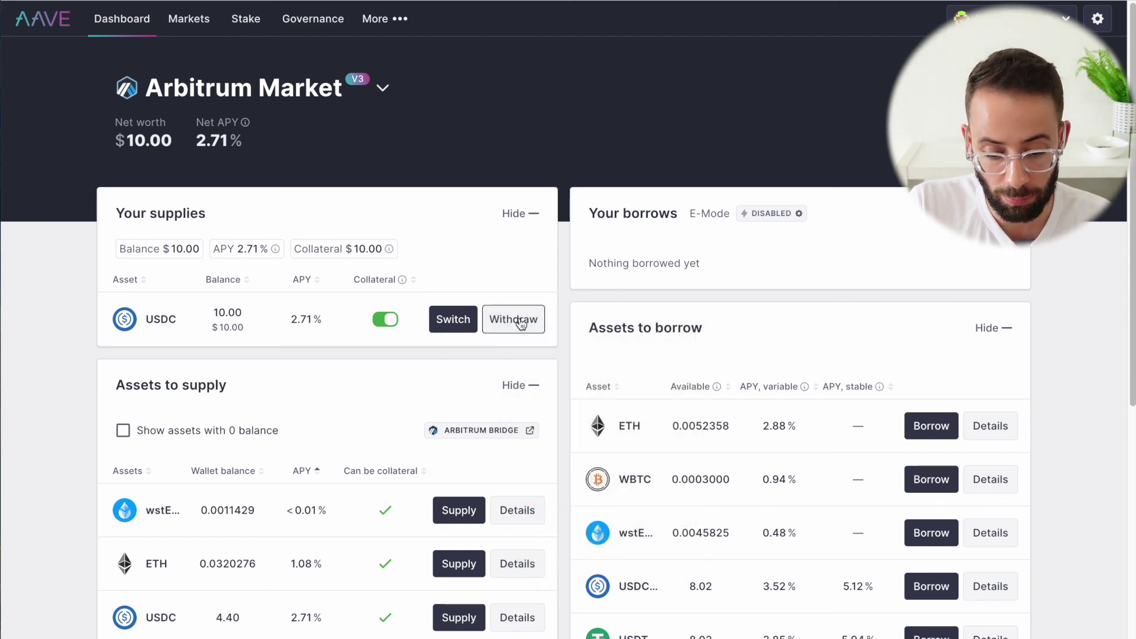
pyautogui.click(519, 324)
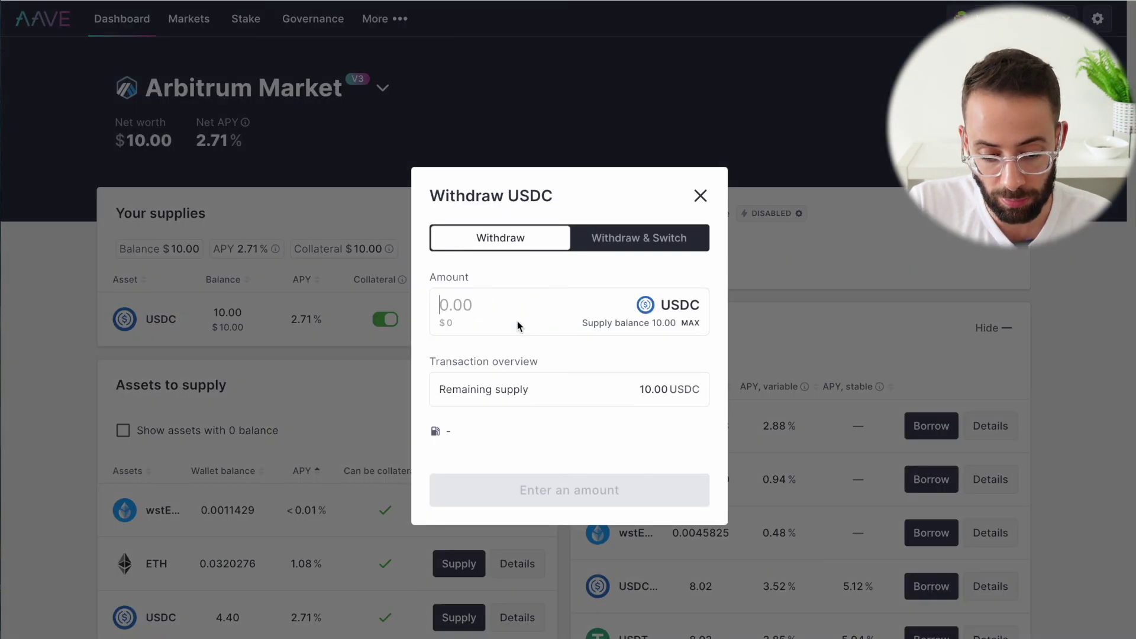
pyautogui.click(688, 323)
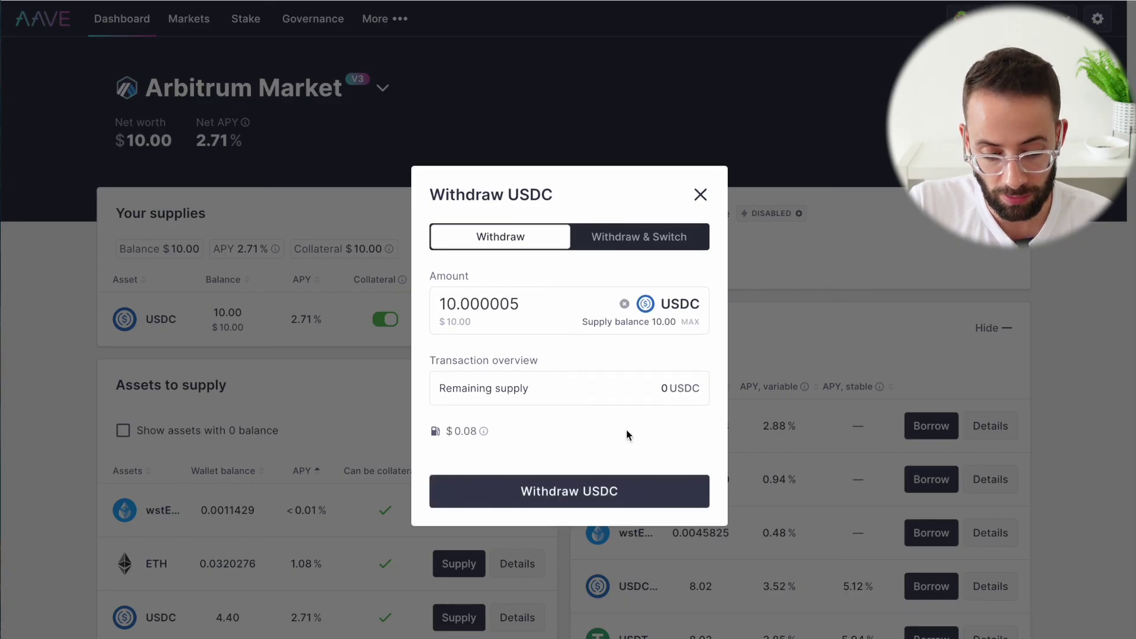
pyautogui.click(615, 492)
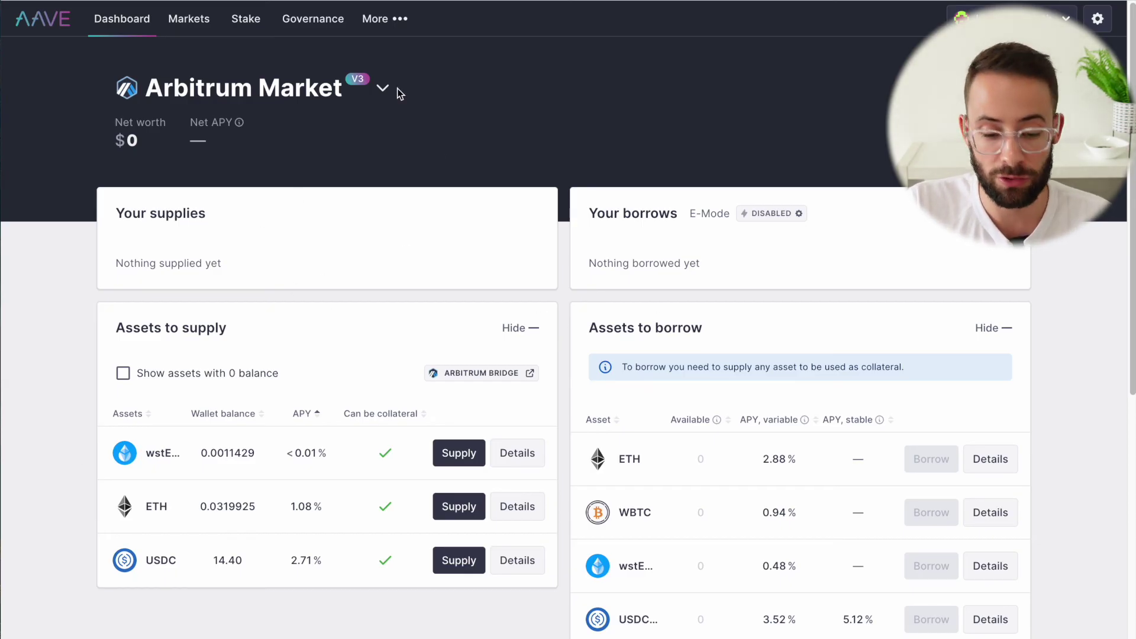
pyautogui.click(375, 89)
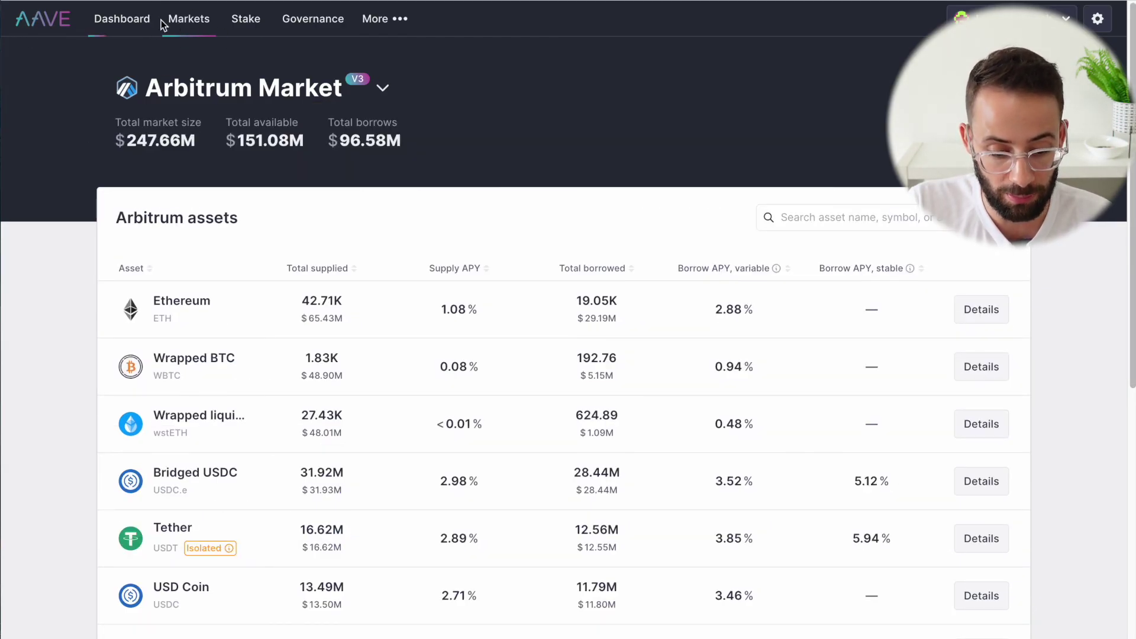
# Scroll the Arbitrum V3 Markets table to view asset supply and borrow APYs.
pyautogui.scroll(-2, 323, 331)
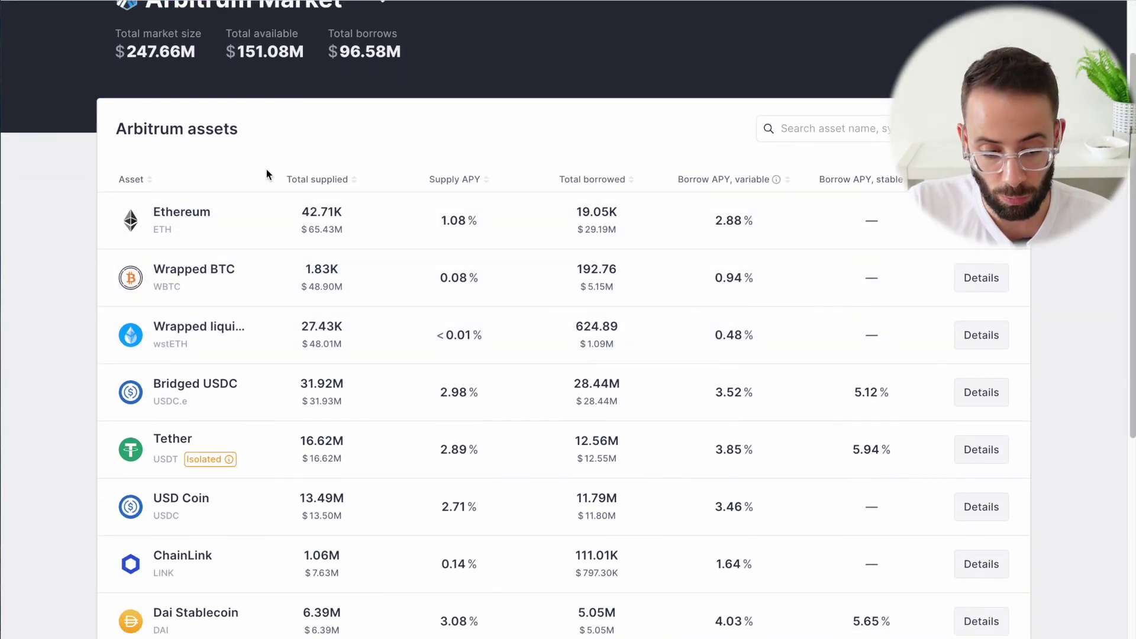